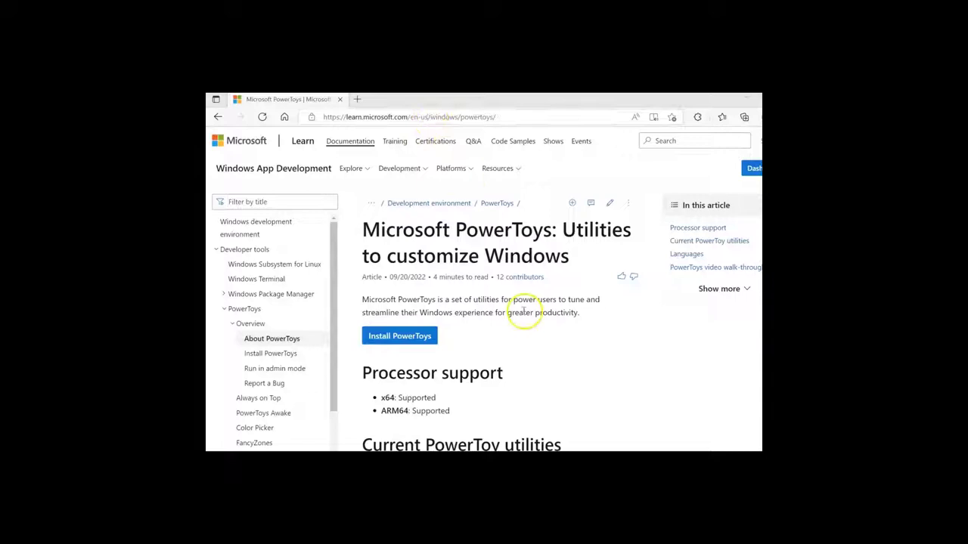
# Step: Go from the PowerToys overview to the Install PowerToys article, then to its Microsoft Store page
pyautogui.click(418, 334)
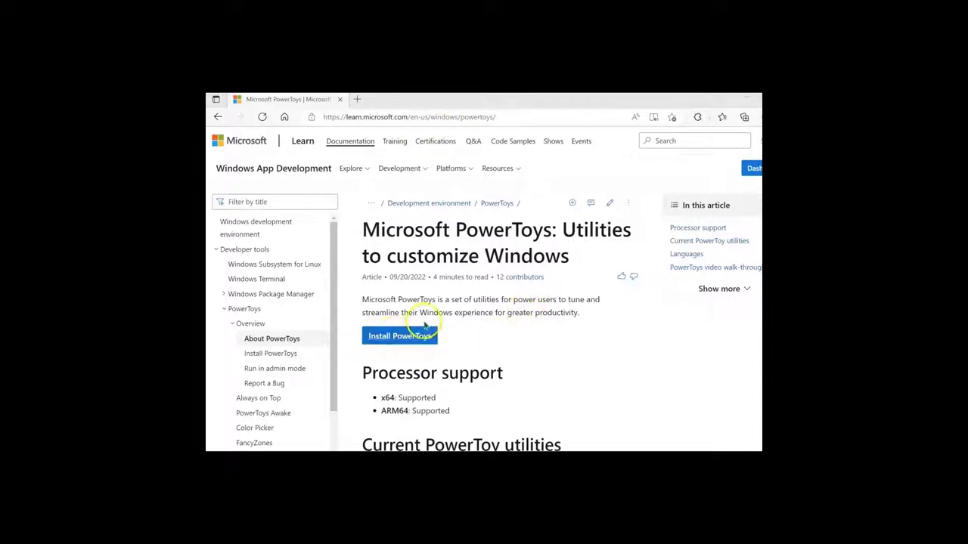
pyautogui.click(398, 338)
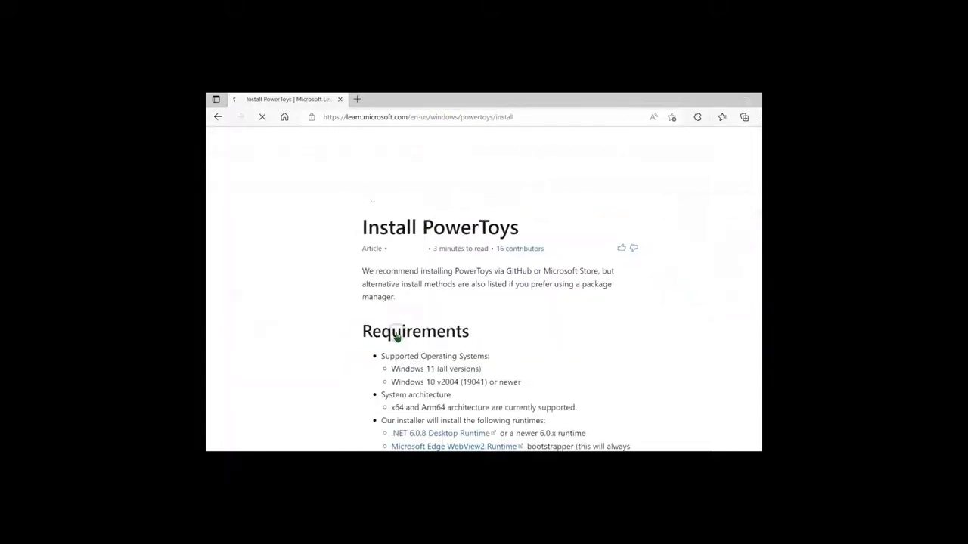
pyautogui.scroll(-3, 525, 344)
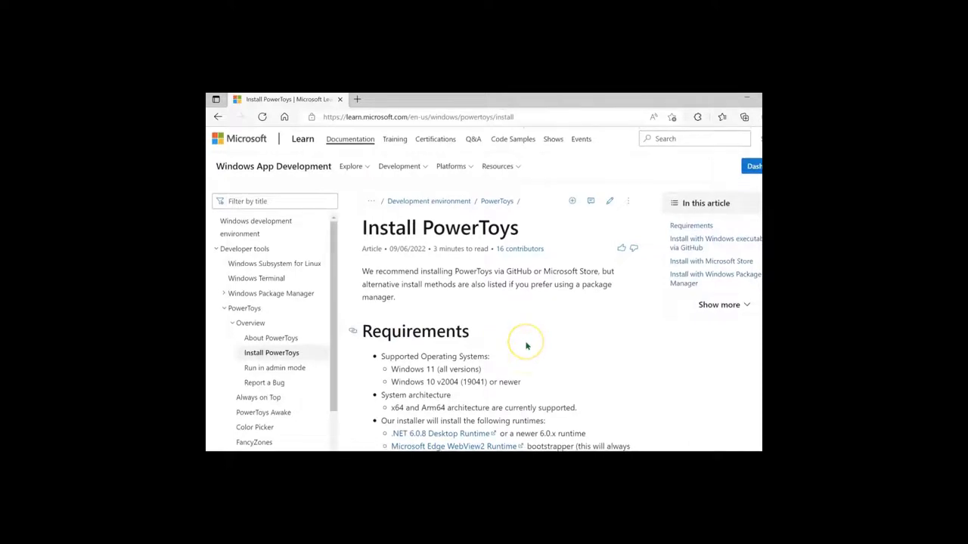
pyautogui.scroll(-2, 525, 342)
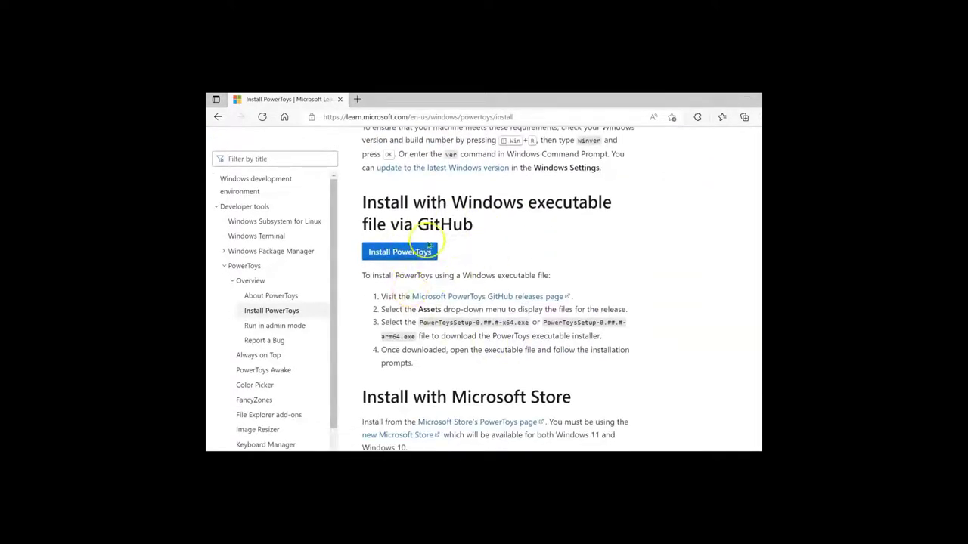
pyautogui.click(405, 259)
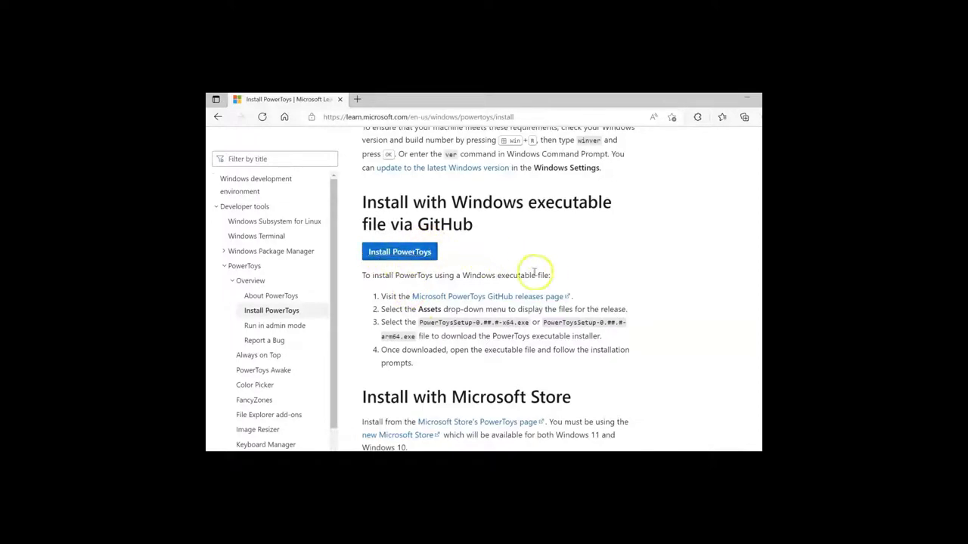
pyautogui.scroll(-1, 544, 276)
pyautogui.scroll(-3, 544, 276)
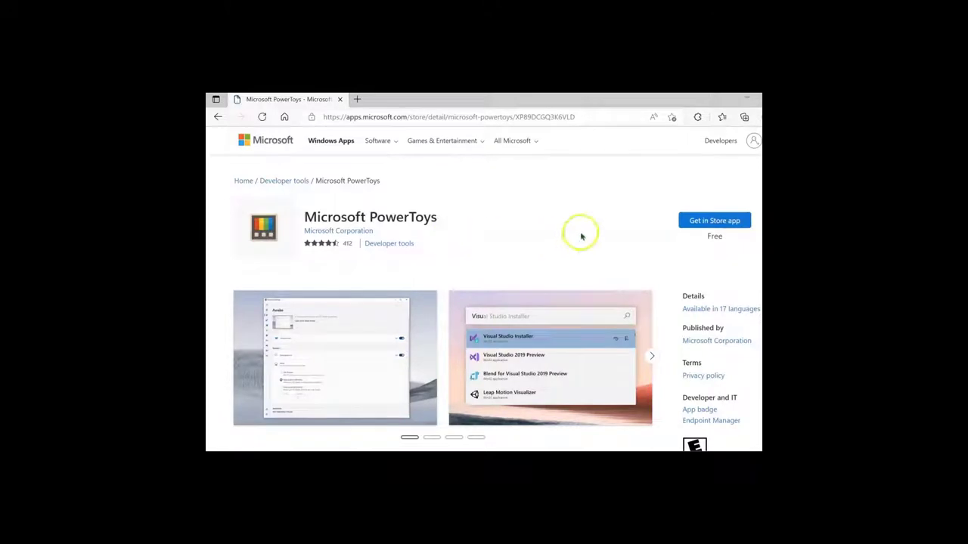
# Step: Get PowerToys in the Microsoft Store app and install it
pyautogui.click(702, 223)
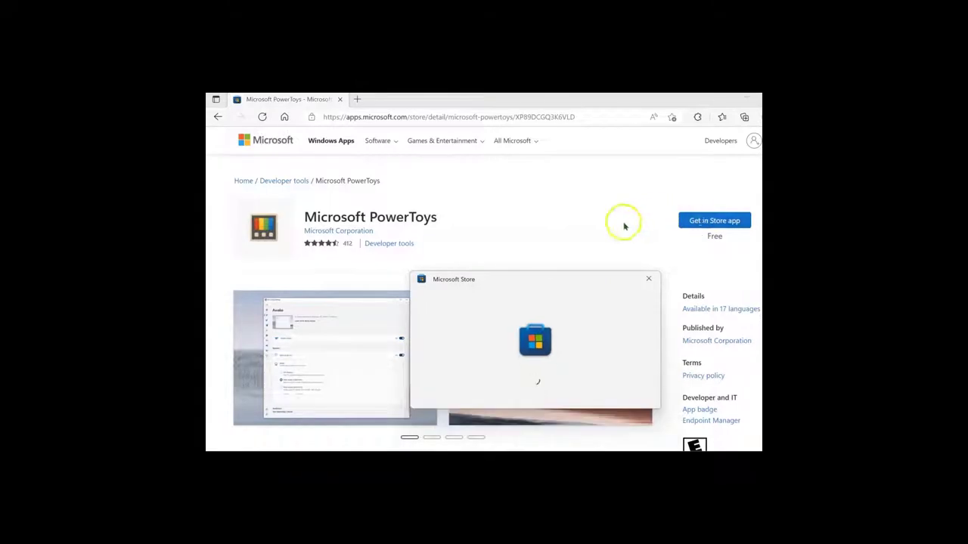
pyautogui.click(608, 388)
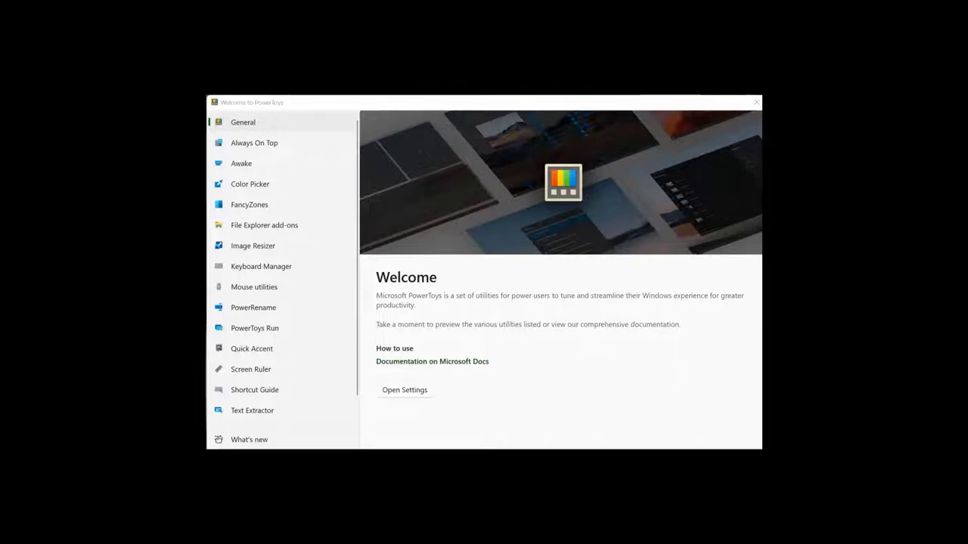
# Step: Show the Image Resizer introduction, then bring File Explorer's Pictures folder up over PowerToys
pyautogui.click(271, 248)
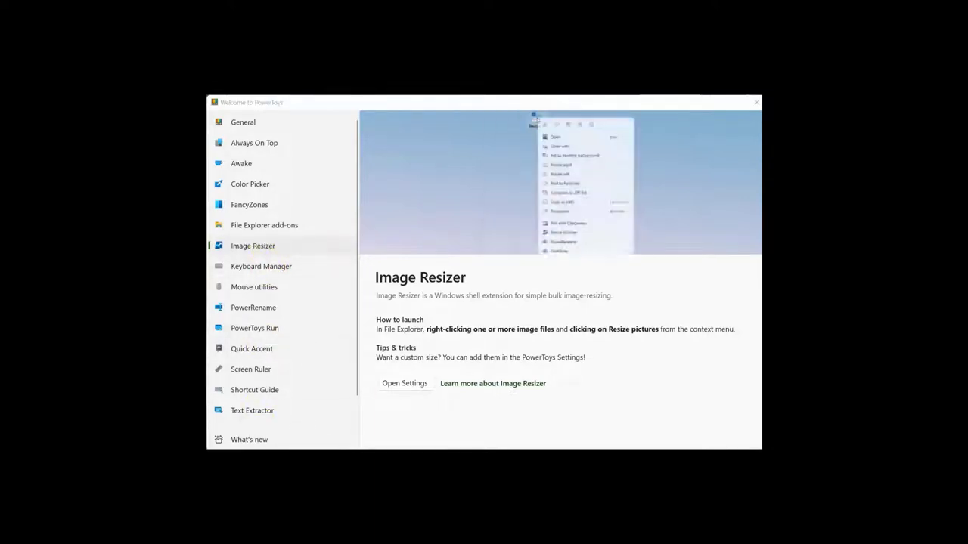
pyautogui.press('super+e')
pyautogui.moveTo(577, 341); pyautogui.dragTo(515, 103)
# Step: Launch Resize pictures on the memoji image from its full context menu
pyautogui.click(545, 195)
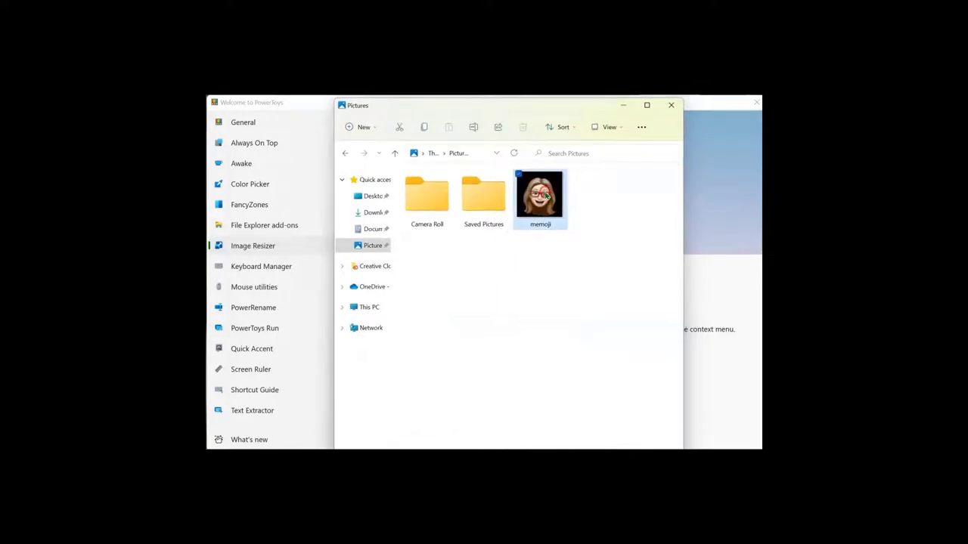
pyautogui.rightClick(545, 195)
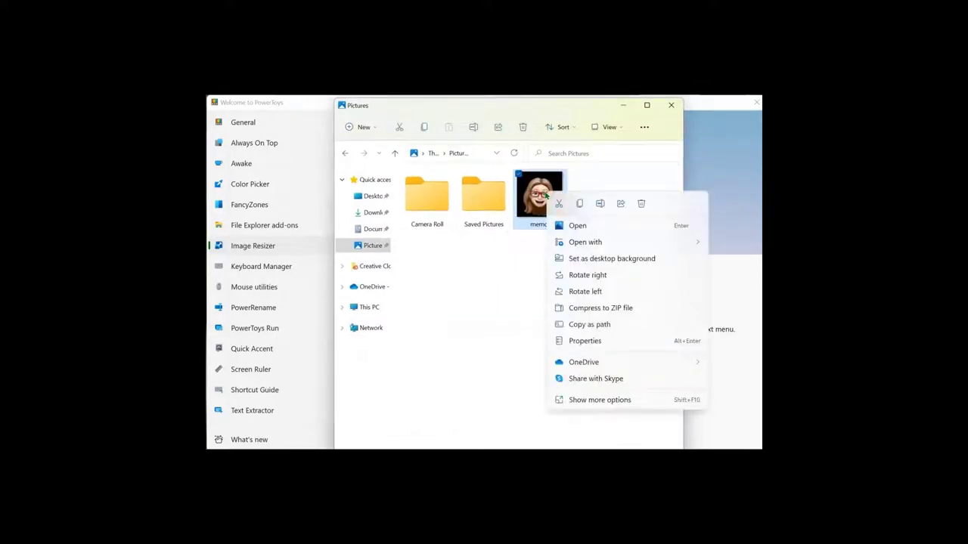
pyautogui.click(594, 401)
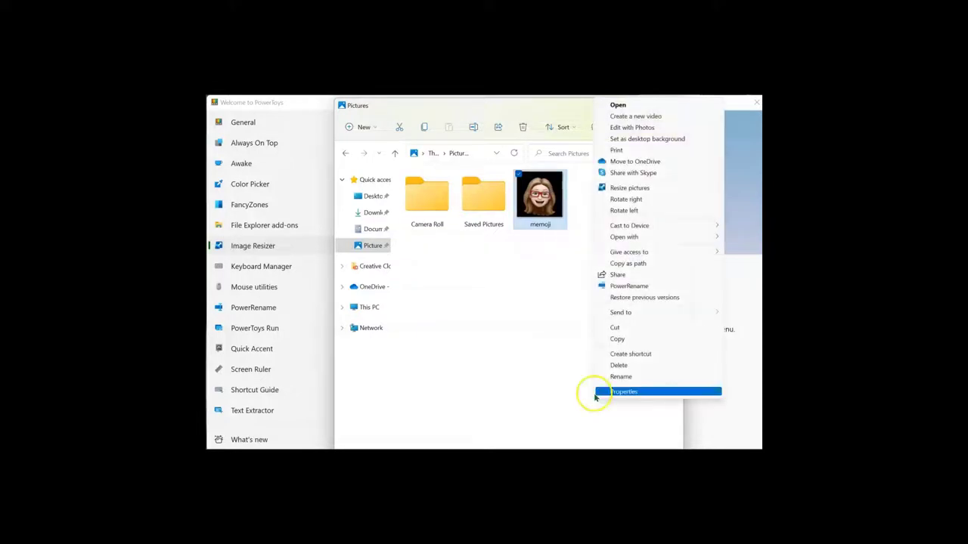
pyautogui.click(647, 189)
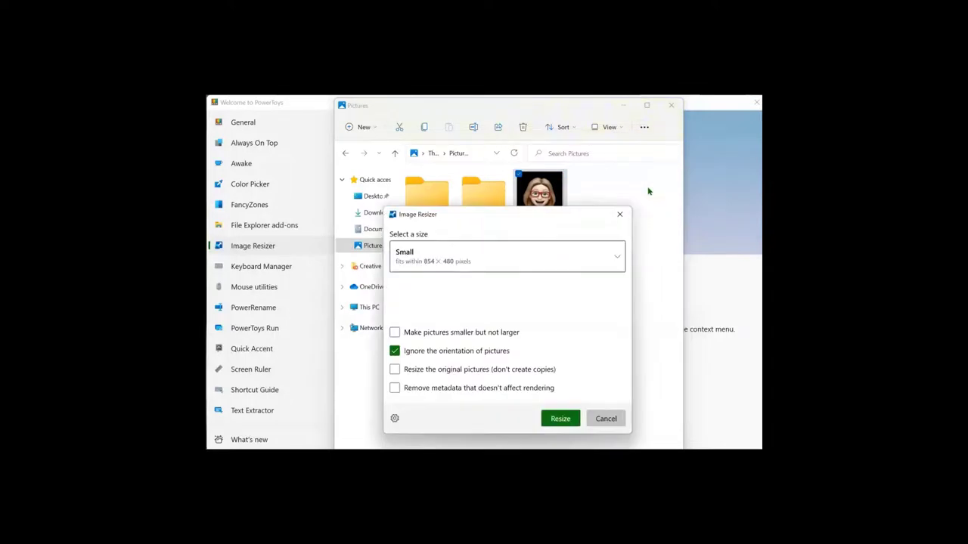
# Step: Change the memoji resize from Small to a Custom 1024 × 640 pixel size
pyautogui.click(465, 260)
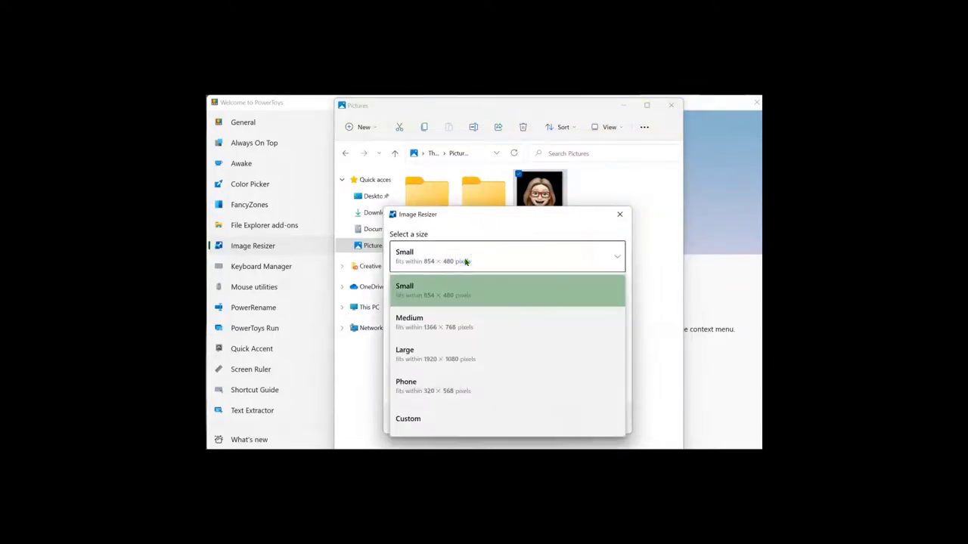
pyautogui.click(432, 420)
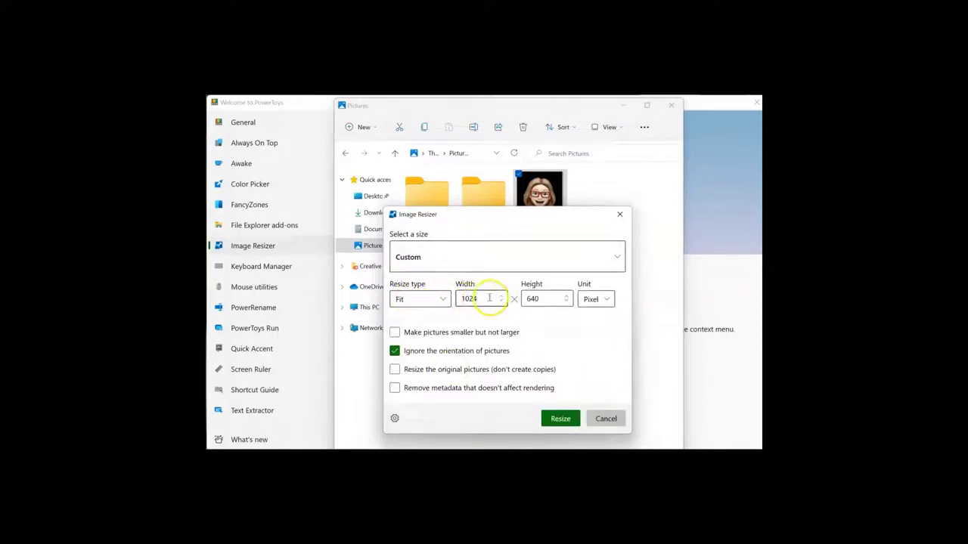
pyautogui.click(607, 299)
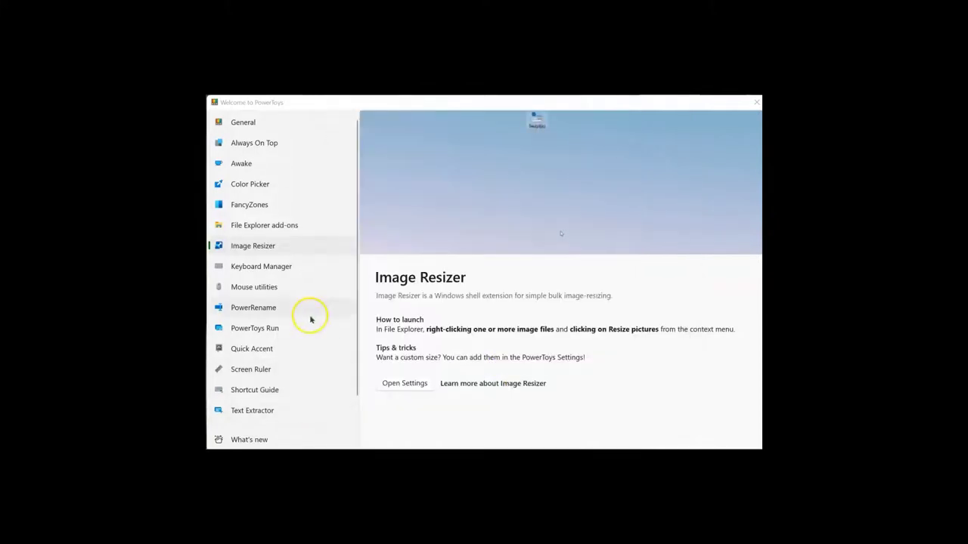
# Step: Open the Mouse utilities settings page with its Find My Mouse options
pyautogui.click(254, 287)
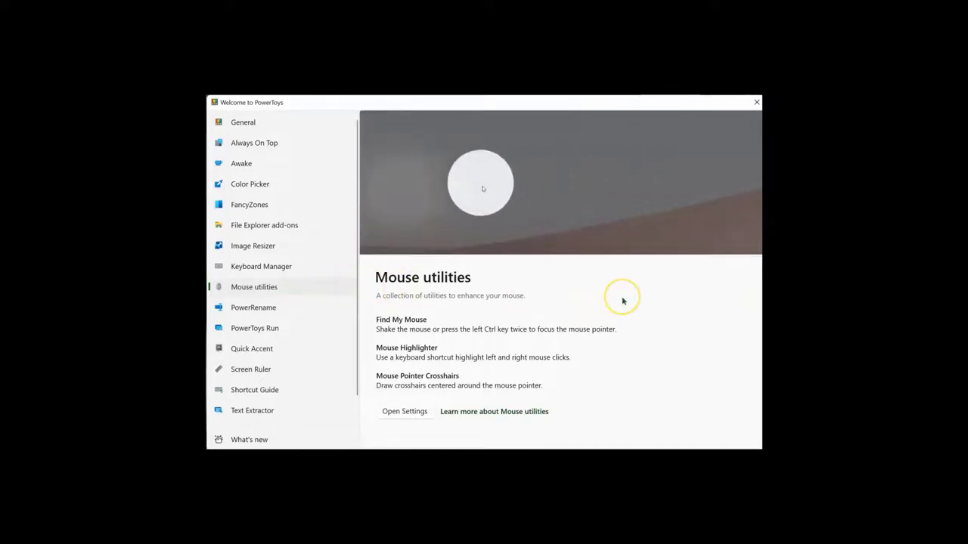
pyautogui.click(403, 412)
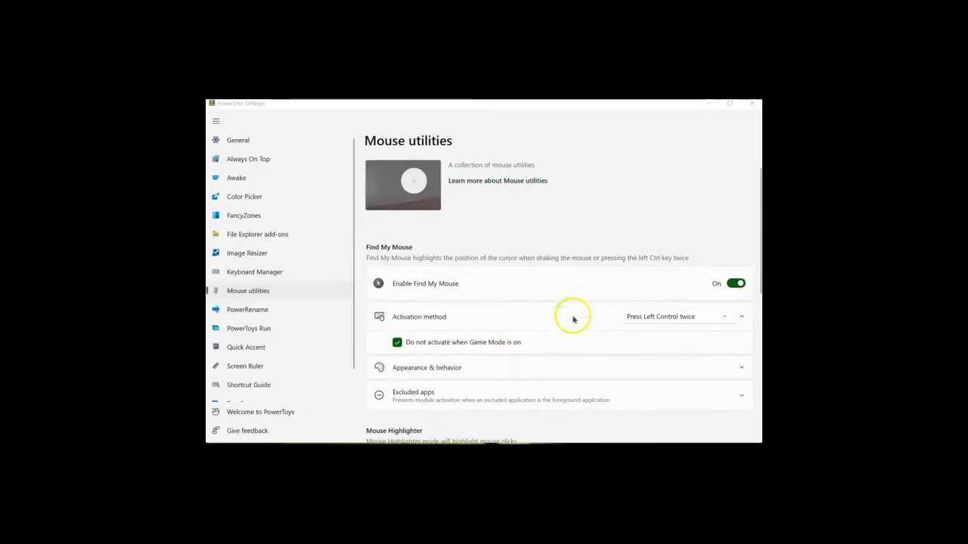
pyautogui.scroll(-2, 572, 321)
pyautogui.scroll(-5, 571, 323)
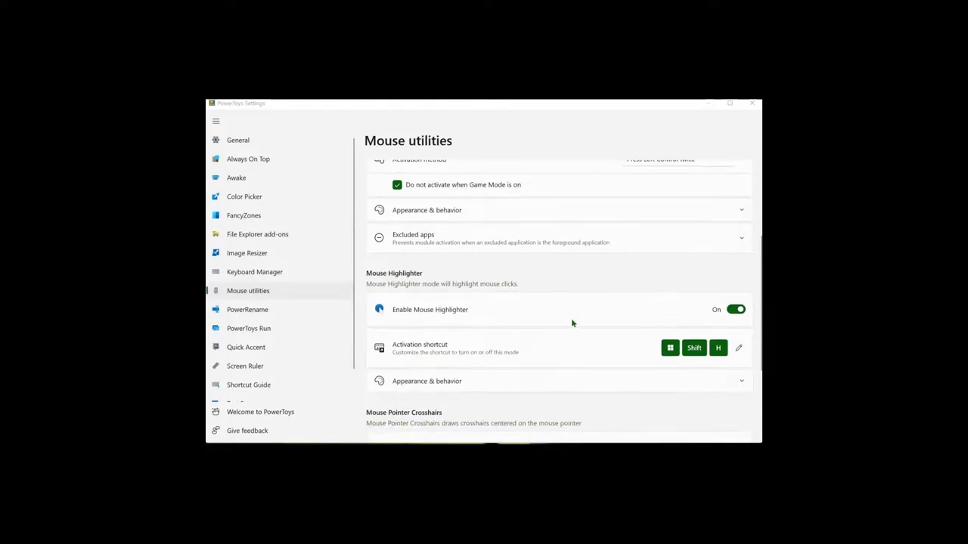
pyautogui.scroll(-1, 572, 323)
pyautogui.moveTo(559, 221)
pyautogui.mouseDown()
pyautogui.moveTo(533, 207)
pyautogui.moveTo(540, 251)
pyautogui.moveTo(610, 261)
pyautogui.moveTo(574, 315)
pyautogui.mouseUp()
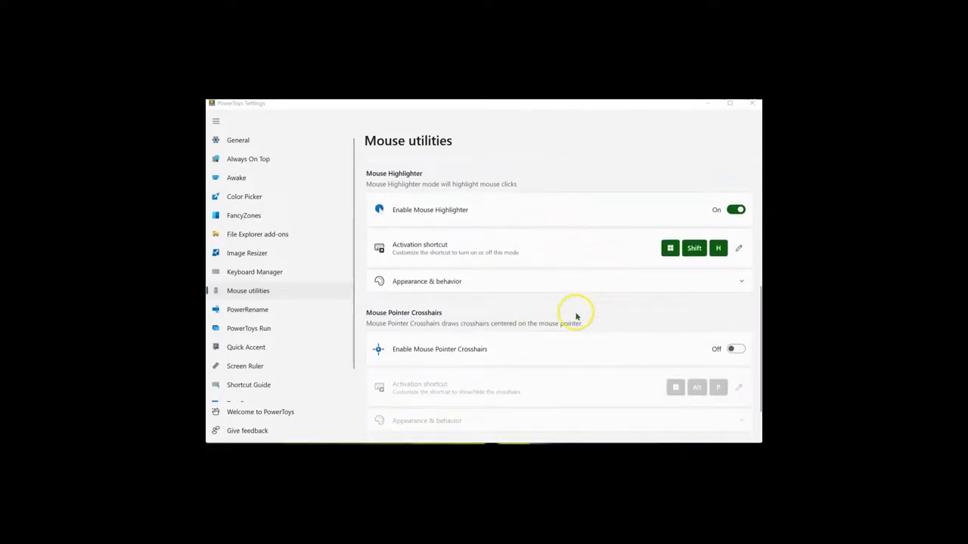
pyautogui.scroll(-2, 575, 315)
pyautogui.scroll(5, 576, 317)
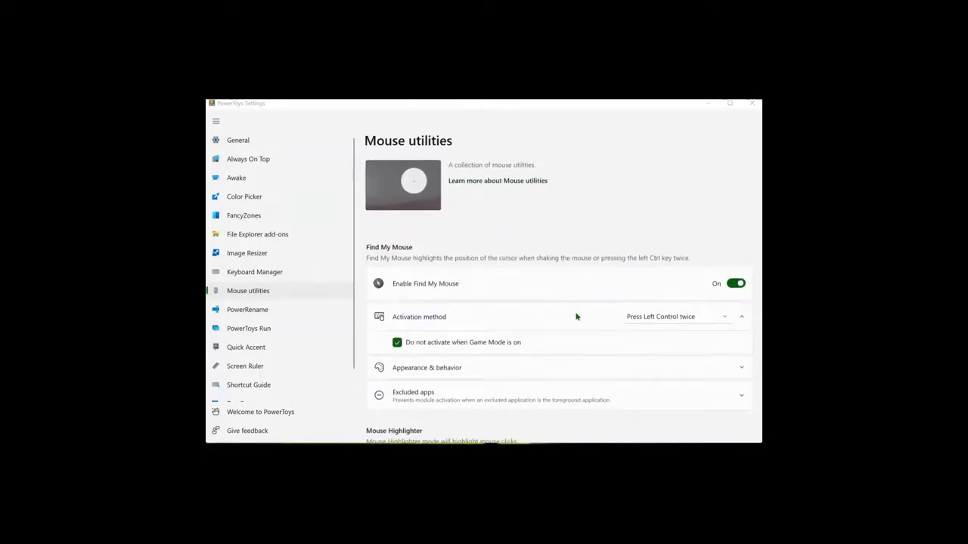
pyautogui.press('ctrl')
pyautogui.press('ctrl')
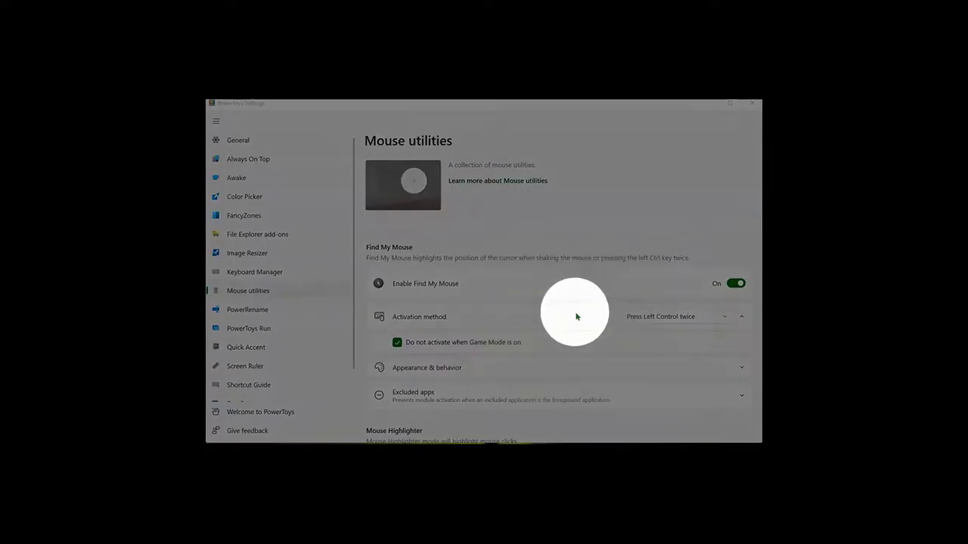
pyautogui.click(374, 348)
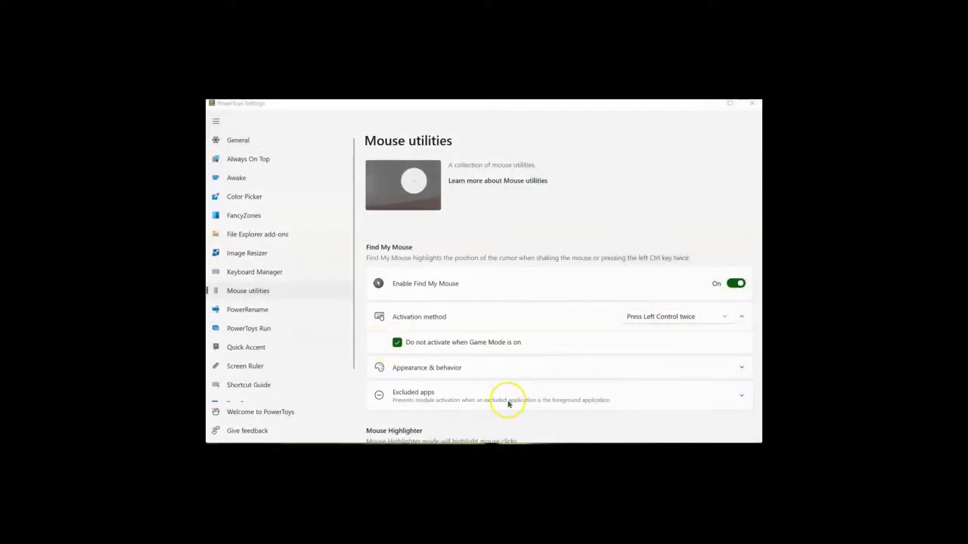
pyautogui.click(449, 369)
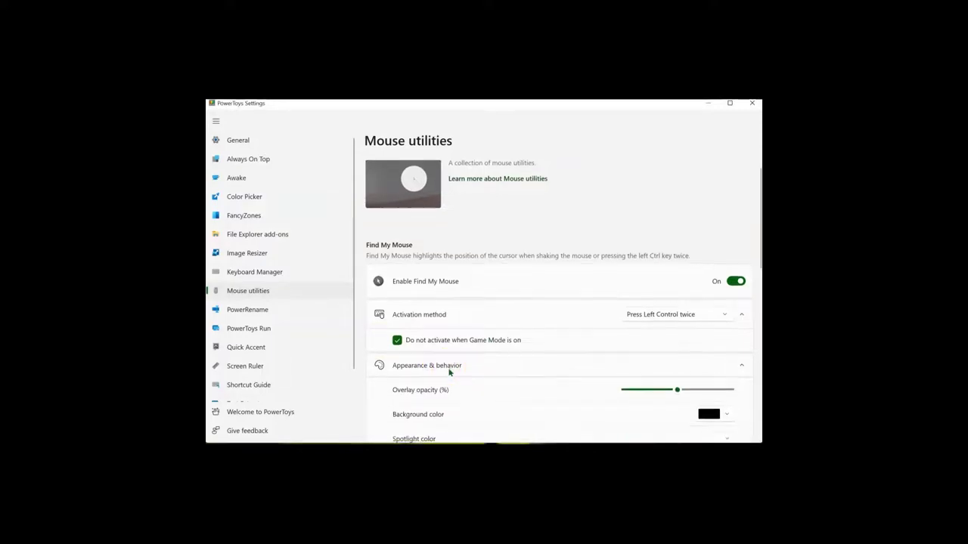
pyautogui.scroll(-3, 449, 366)
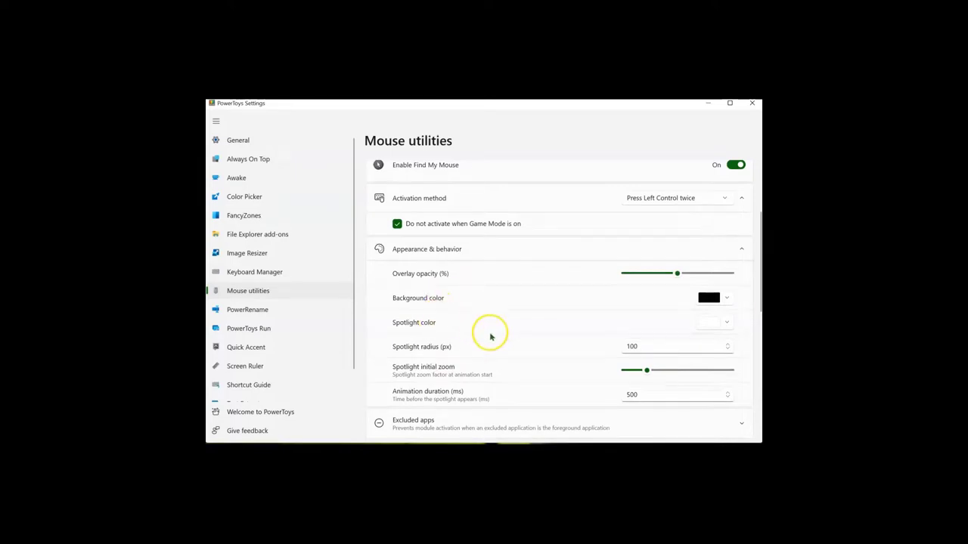
pyautogui.scroll(-2, 491, 335)
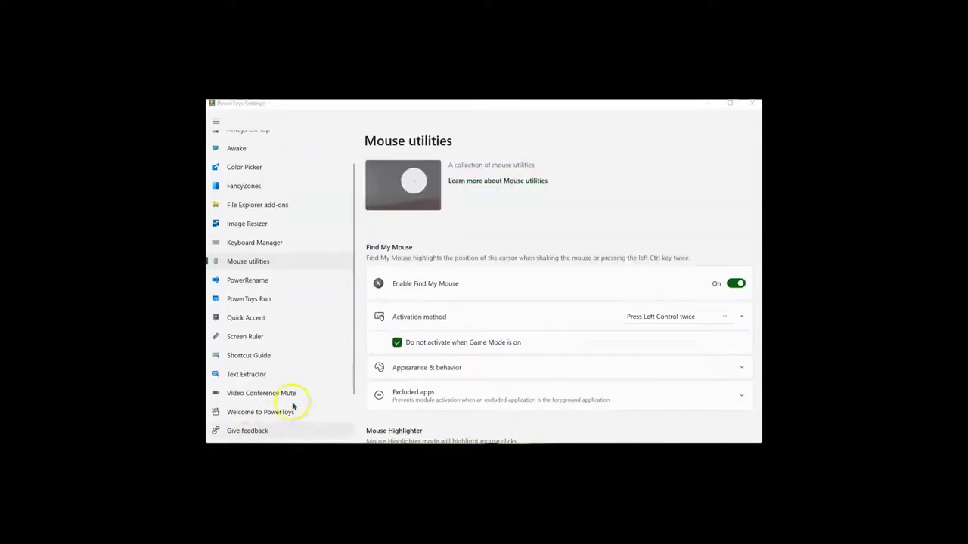
# Step: Show the Text Extractor settings and dismiss the Microsoft Store PowerToys pop-up
pyautogui.click(255, 378)
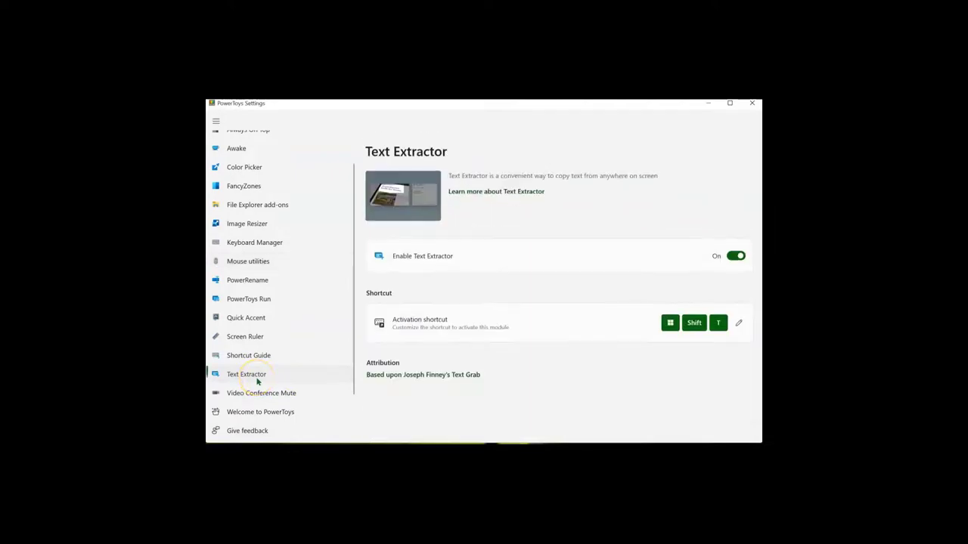
pyautogui.click(670, 331)
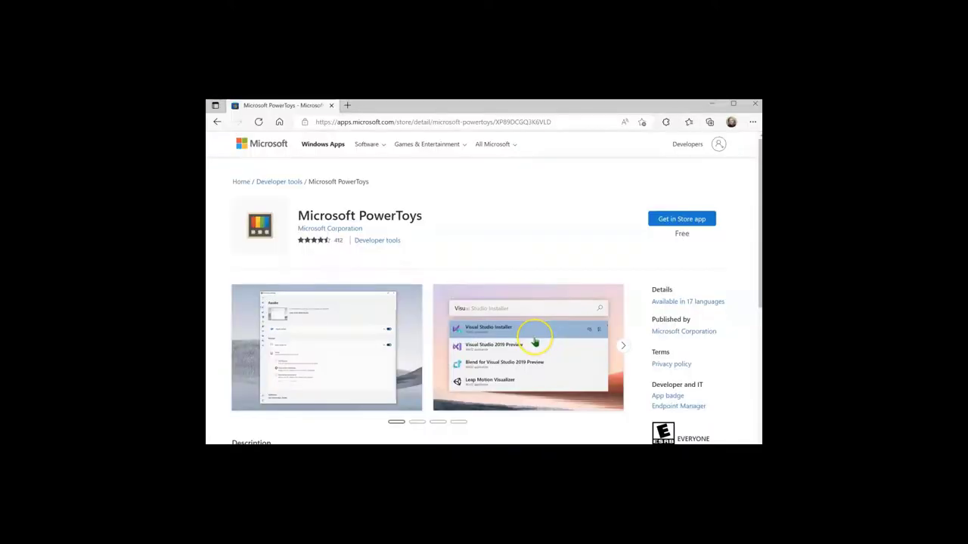
# Step: Capture the Visual Studio list text with Text Extractor, then start a blank Notepad
pyautogui.press('super+shift+t')
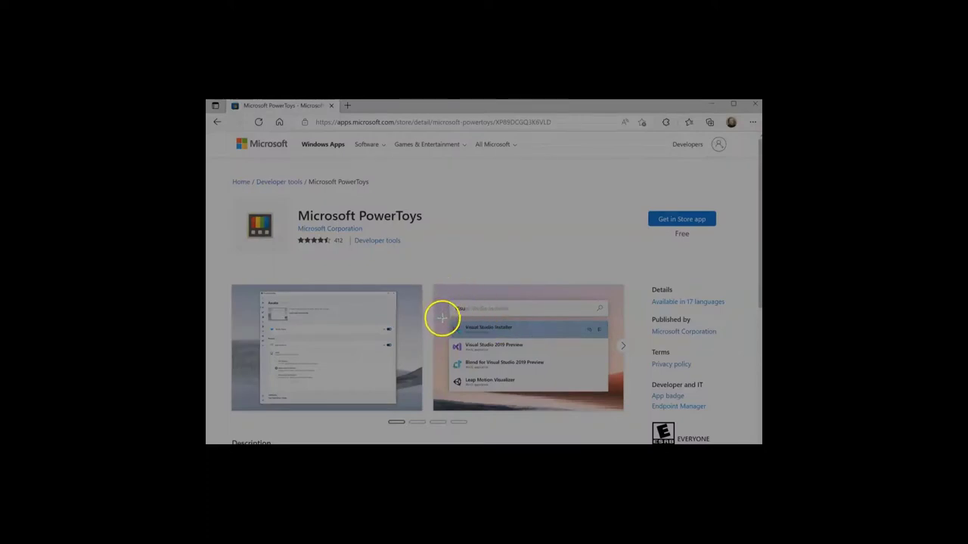
pyautogui.moveTo(441, 319); pyautogui.dragTo(612, 404)
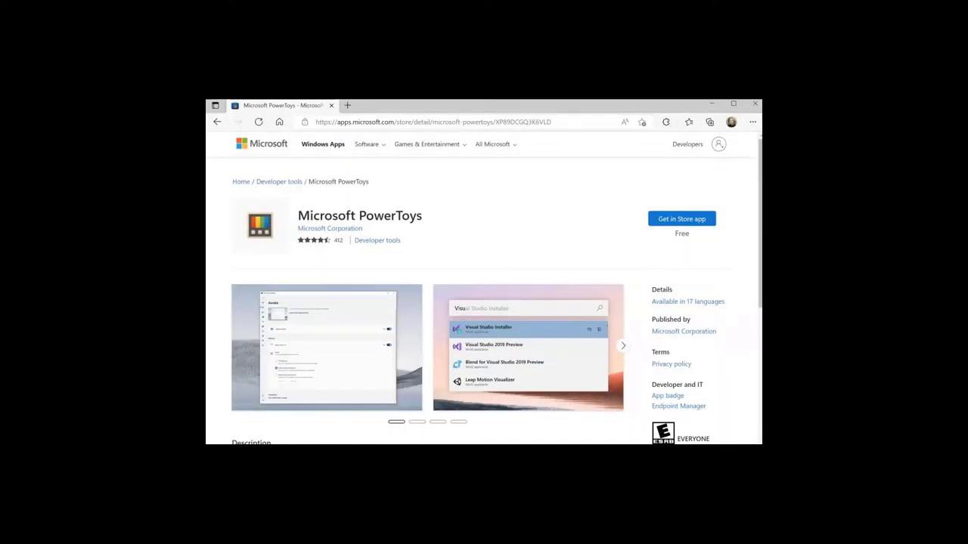
pyautogui.click(315, 184)
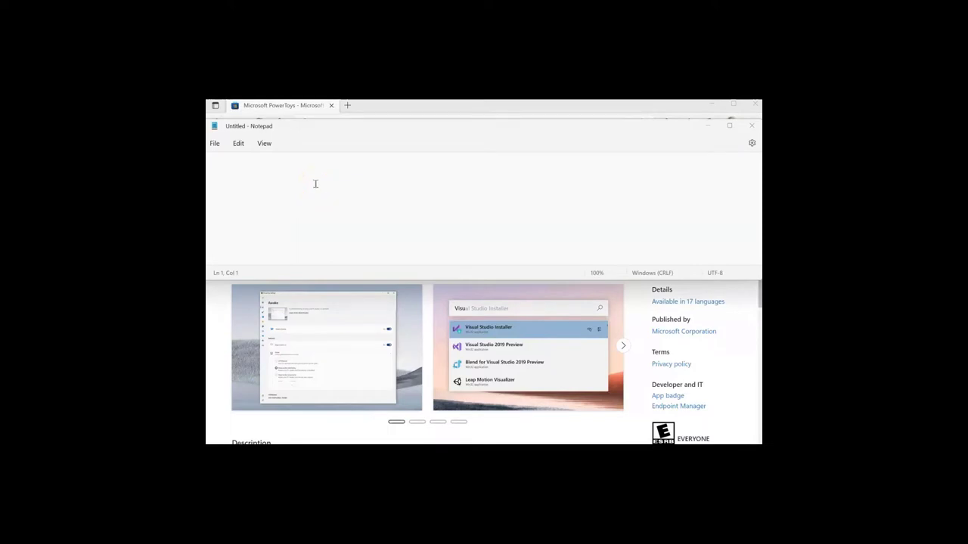
# Step: Paste the extracted Visual Studio list and correct 'applecaton' to 'applecation' on line 2
pyautogui.write('Win32 applKatron Blend for Visual Studio 2019 Preview Win32 application Leap Motion Visualizer Win32 applratvon')
pyautogui.click(439, 180)
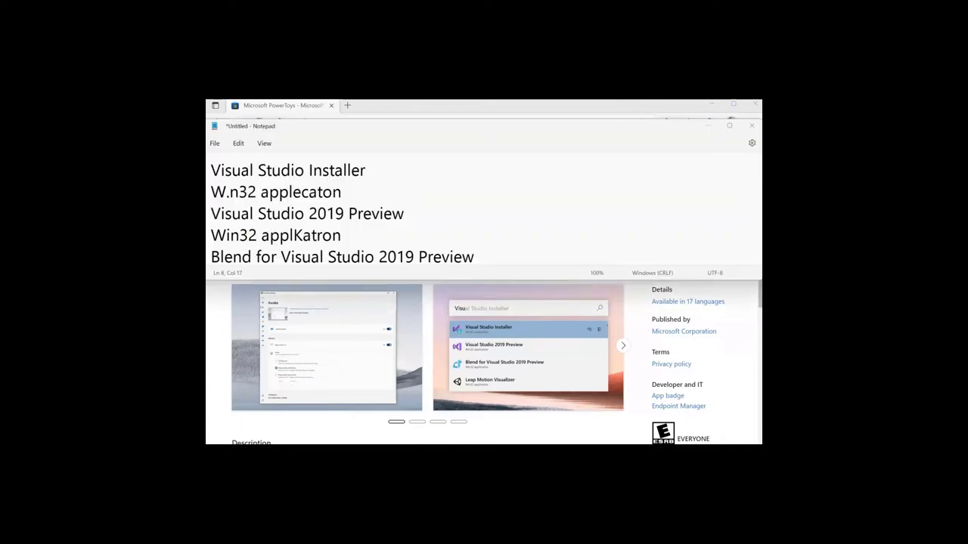
pyautogui.click(353, 213)
pyautogui.click(261, 192)
pyautogui.click(313, 192)
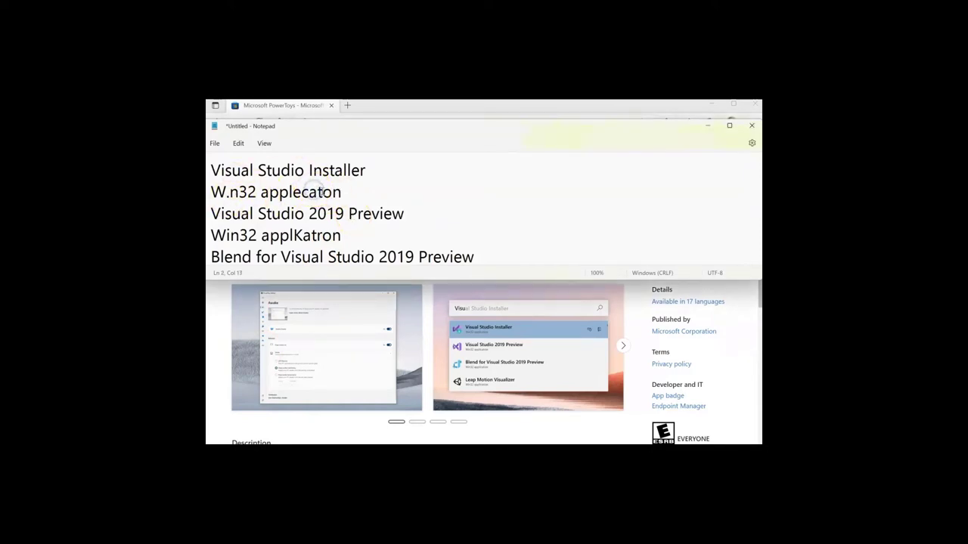
pyautogui.click(328, 192)
pyautogui.write('i')
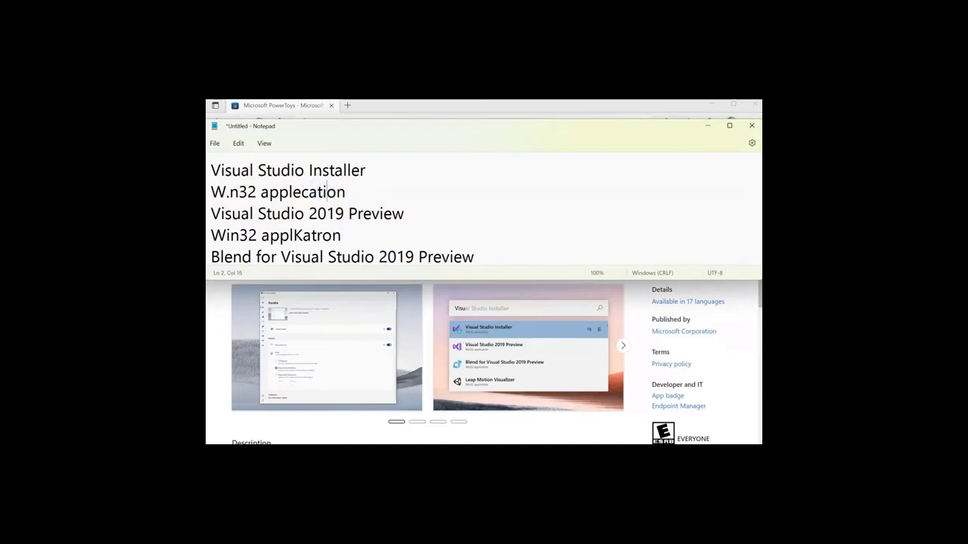